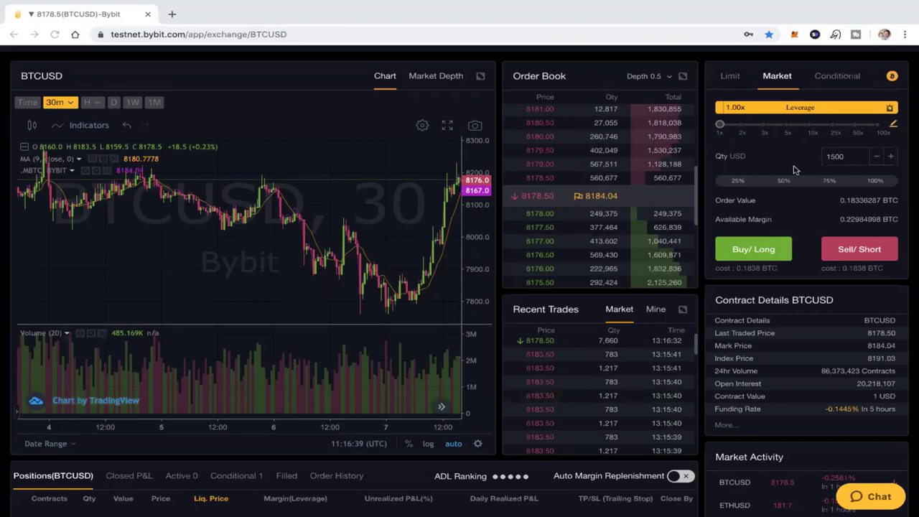
Set the leverage for the BTCUSD market order to 3x
{"action": "left_click", "coordinate": [894, 126]}
{"action": "left_click", "coordinate": [856, 130]}
{"action": "left_click", "coordinate": [857, 130]}
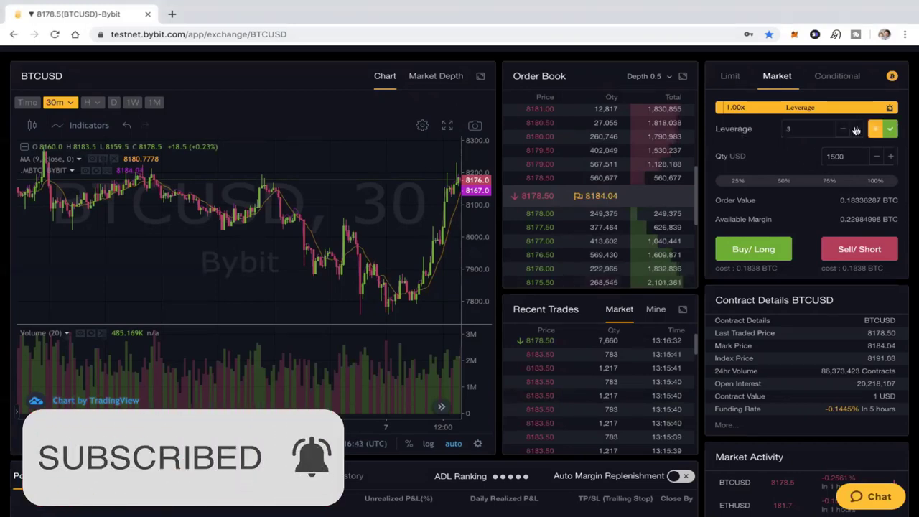
{"action": "left_click", "coordinate": [891, 128]}
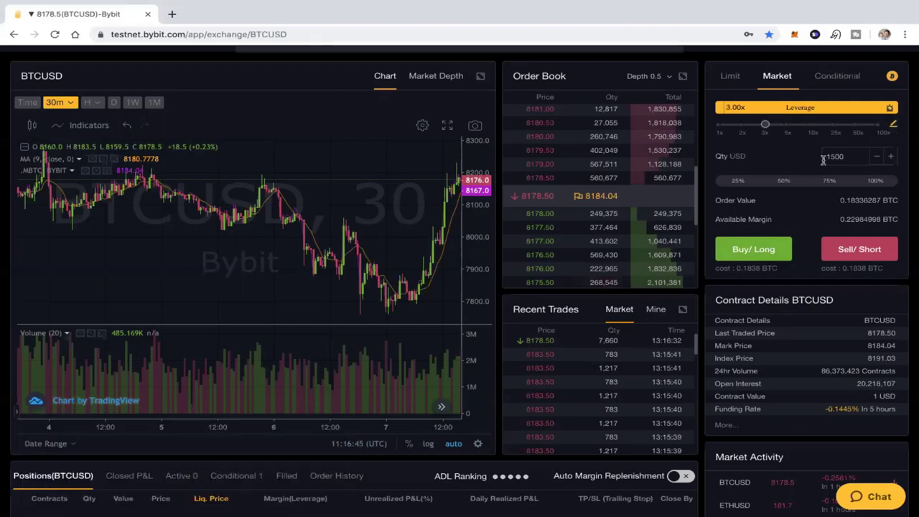
Set the market order quantity to 4500 USD and start a Buy/Long order
{"action": "double_click", "coordinate": [837, 154]}
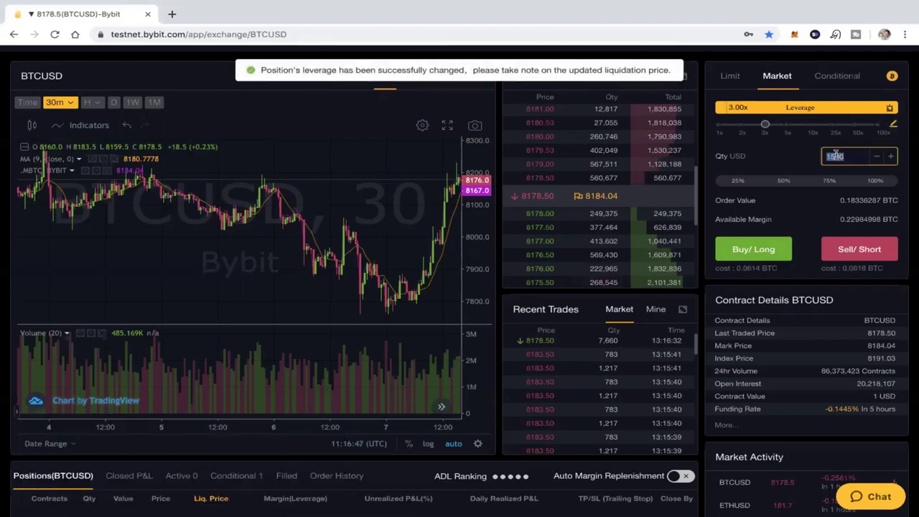
{"action": "type", "text": "4500"}
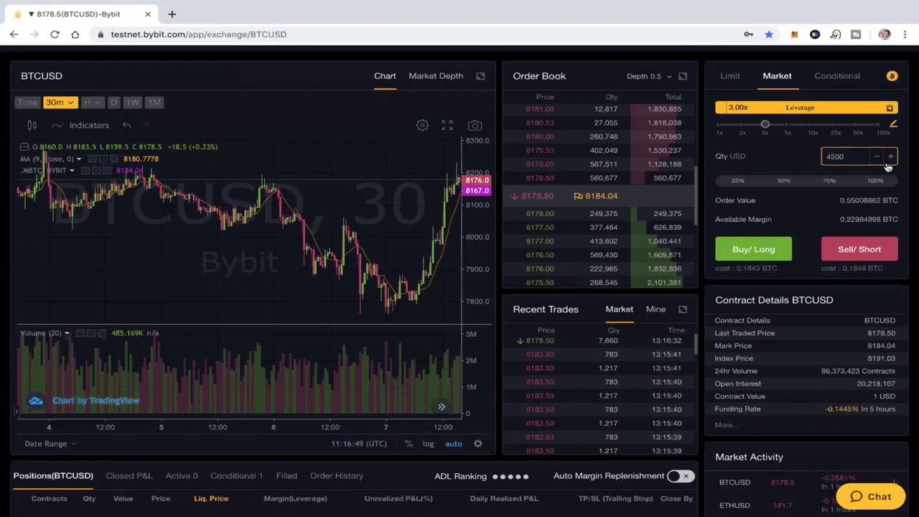
{"action": "left_click", "coordinate": [805, 167]}
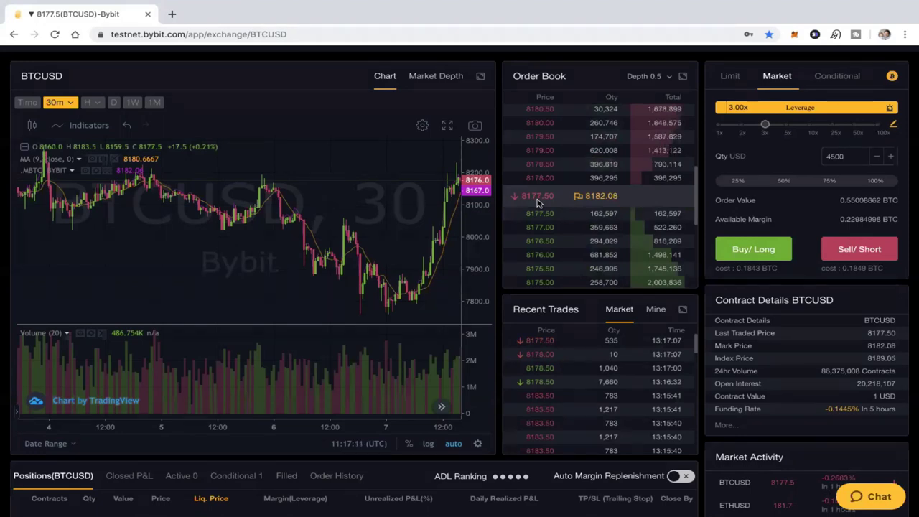
{"action": "left_click", "coordinate": [749, 250]}
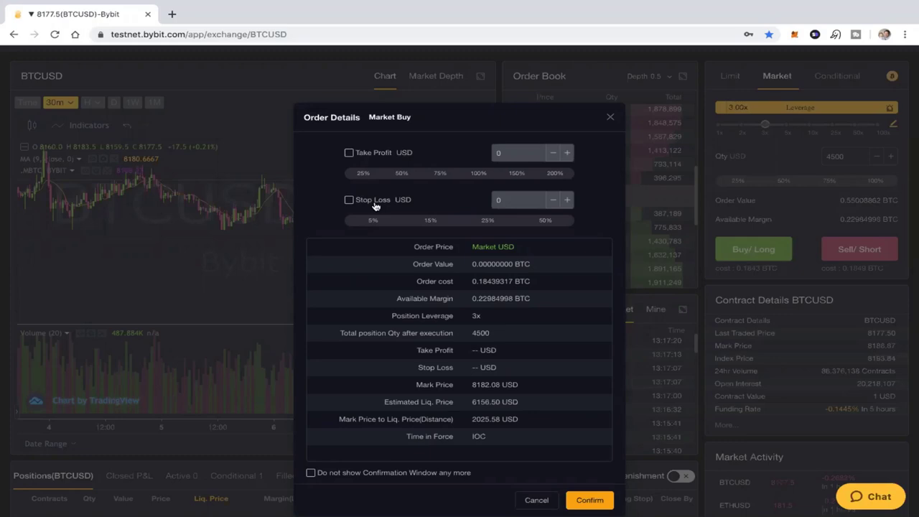
Enable the order's stop loss with the 15% preset and its take profit with the 50% preset
{"action": "left_click", "coordinate": [351, 201]}
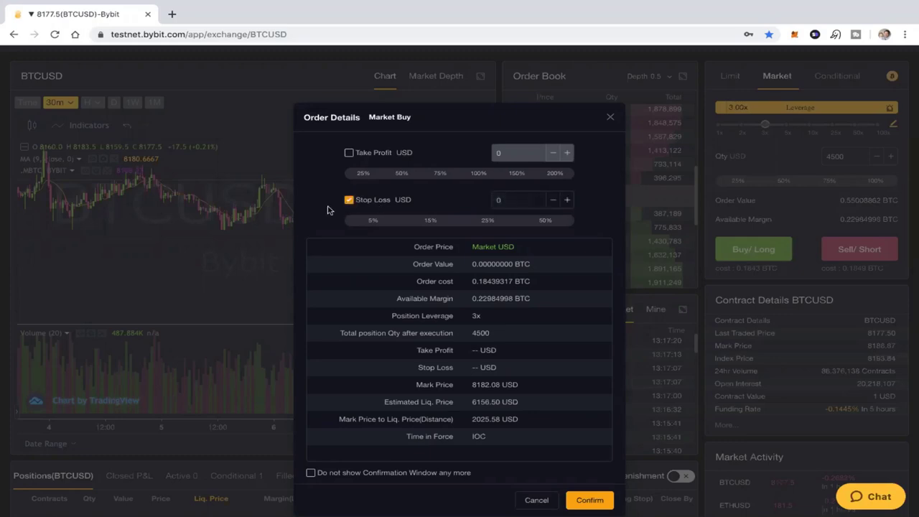
{"action": "left_click", "coordinate": [432, 222]}
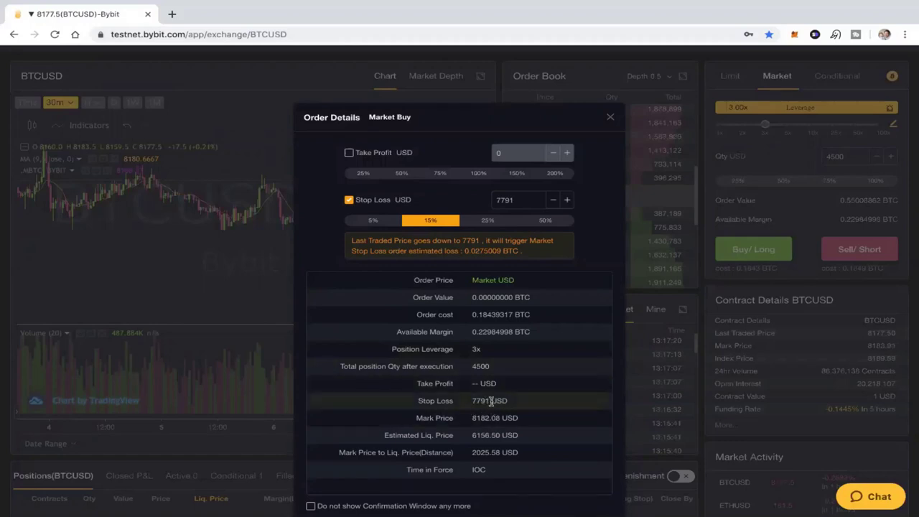
{"action": "scroll", "coordinate": [599, 249], "scroll_direction": "down", "scroll_amount": 1}
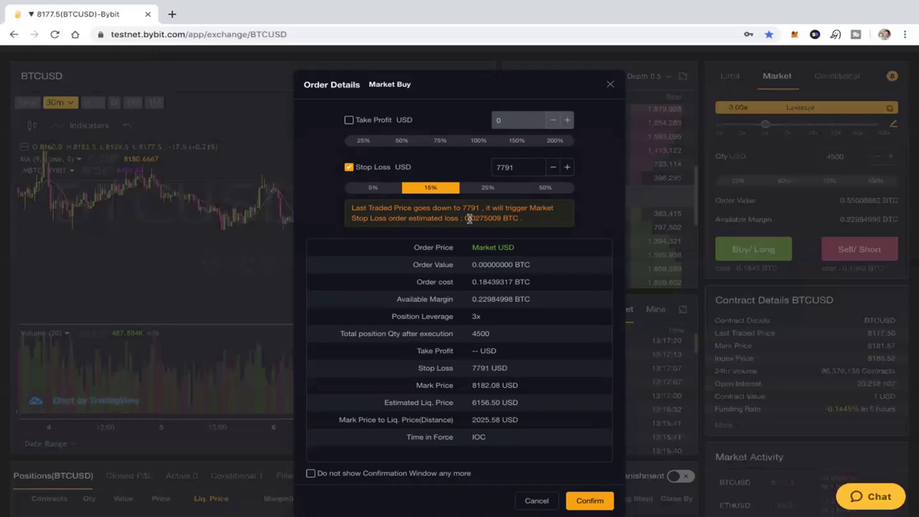
{"action": "left_click", "coordinate": [349, 121]}
{"action": "left_click", "coordinate": [401, 143]}
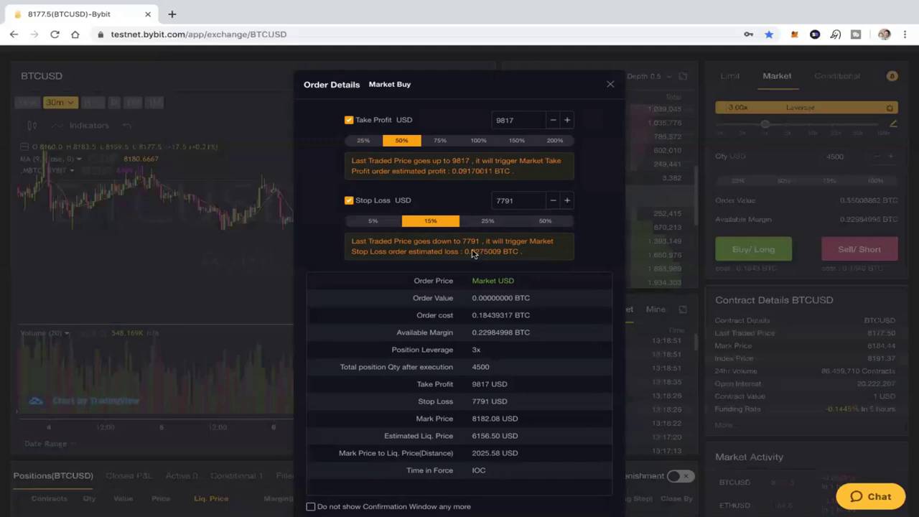
Replace the preset exit prices with a stop loss of 7900 USD and a take profit of 8900 USD
{"action": "left_click", "coordinate": [370, 223]}
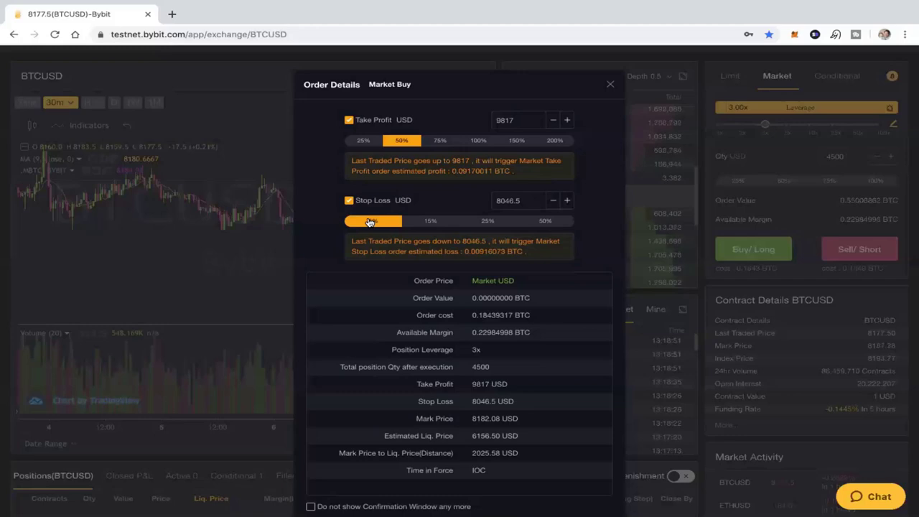
{"action": "left_click", "coordinate": [429, 223]}
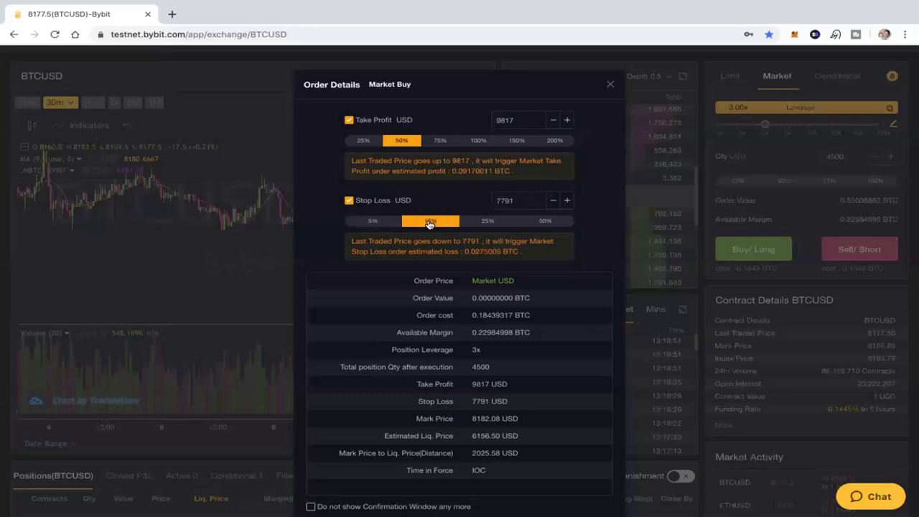
{"action": "double_click", "coordinate": [498, 202]}
{"action": "type", "text": "7900"}
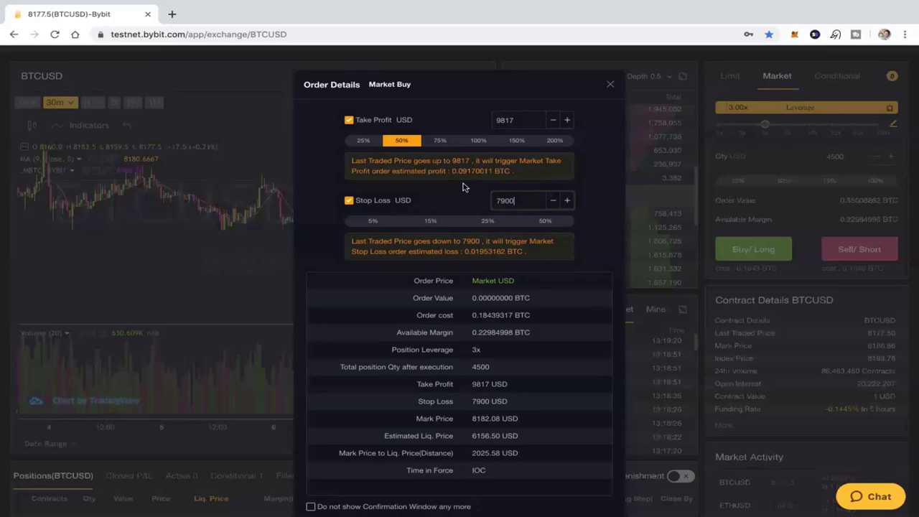
{"action": "double_click", "coordinate": [501, 120]}
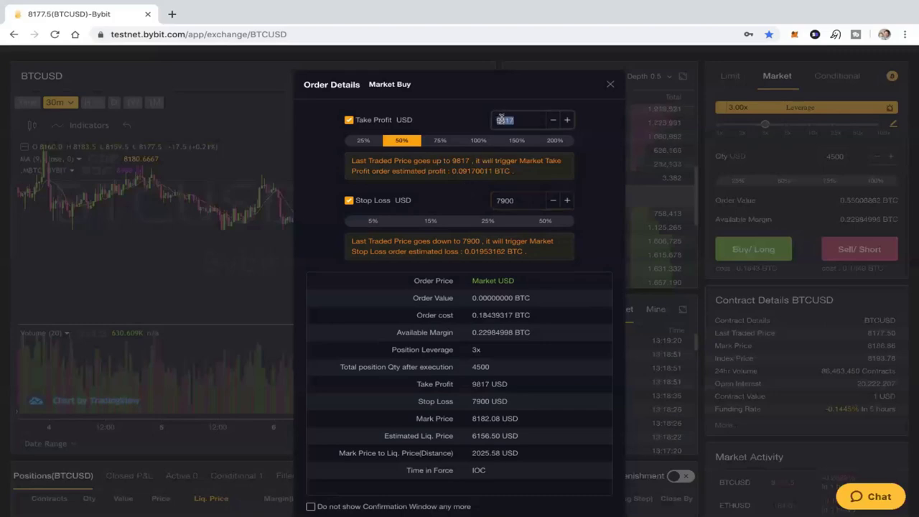
{"action": "type", "text": "8900"}
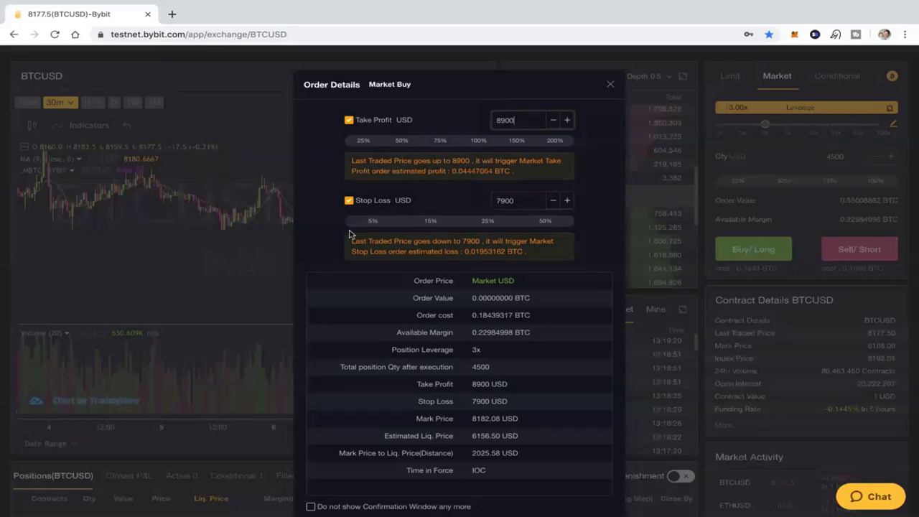
Review the order details and submit the market buy order
{"action": "scroll", "coordinate": [326, 236], "scroll_direction": "down", "scroll_amount": 1}
{"action": "scroll", "coordinate": [326, 237], "scroll_direction": "up", "scroll_amount": 1}
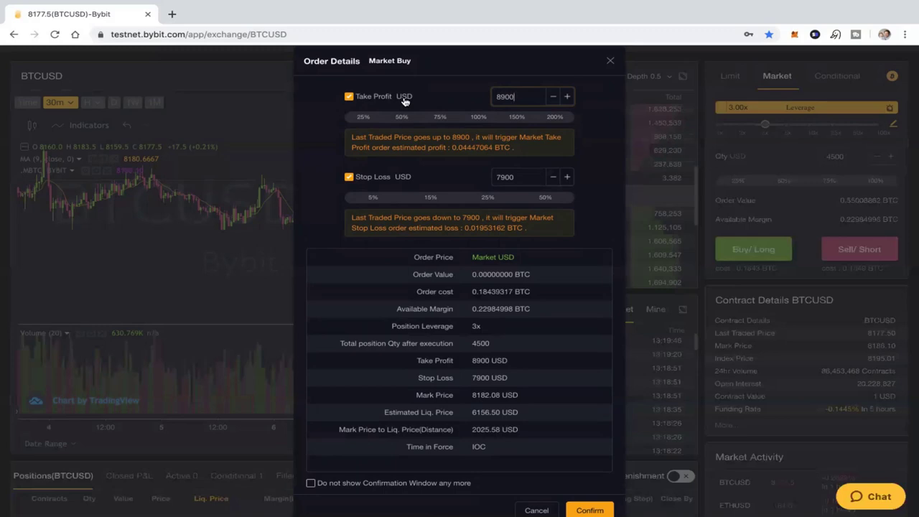
{"action": "scroll", "coordinate": [331, 170], "scroll_direction": "down", "scroll_amount": 1}
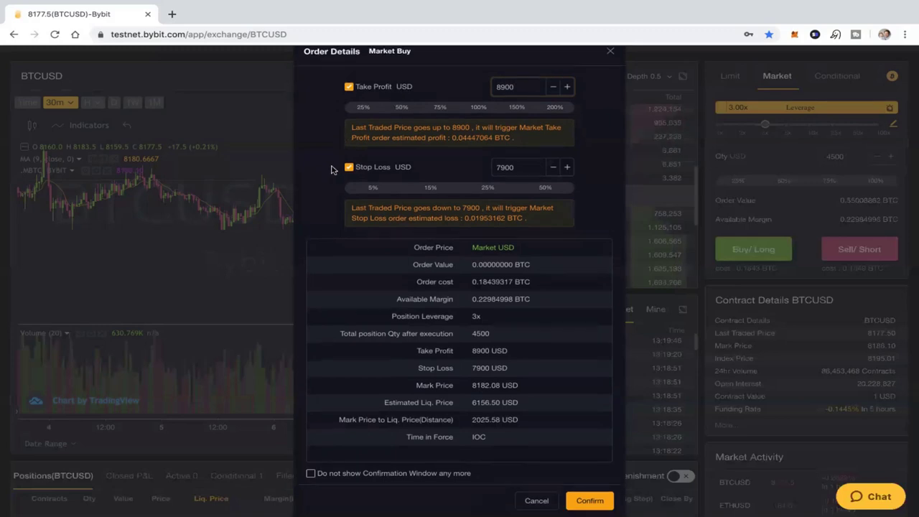
{"action": "left_click", "coordinate": [591, 502]}
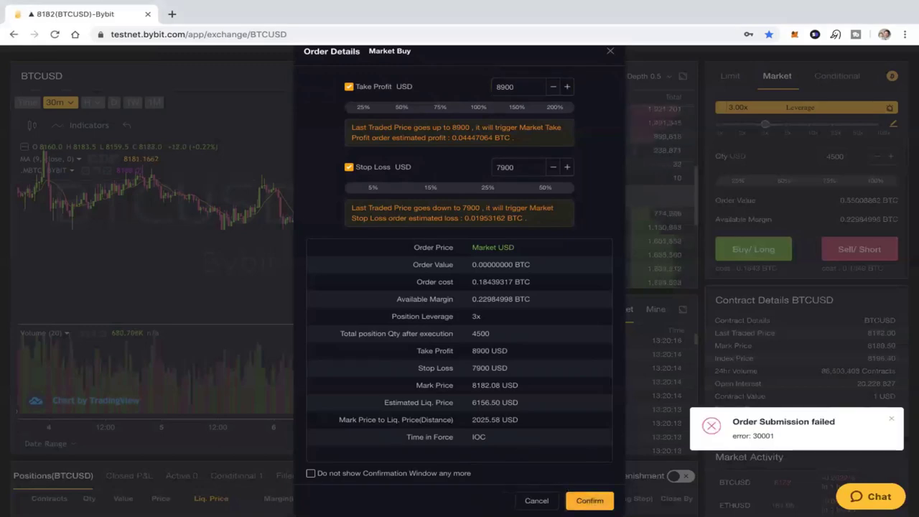
{"action": "left_click", "coordinate": [590, 501]}
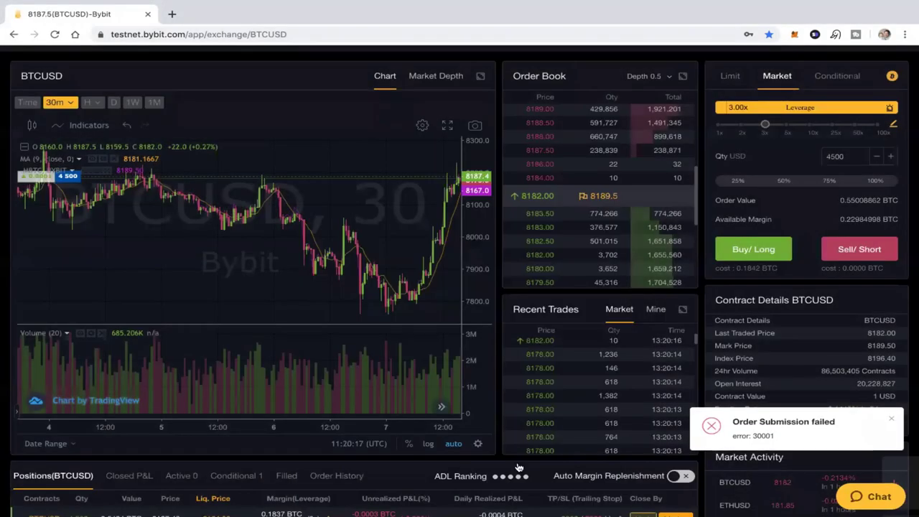
Examine the open BTCUSD position's entry price and its take profit and stop loss values
{"action": "scroll", "coordinate": [504, 461], "scroll_direction": "down", "scroll_amount": 3}
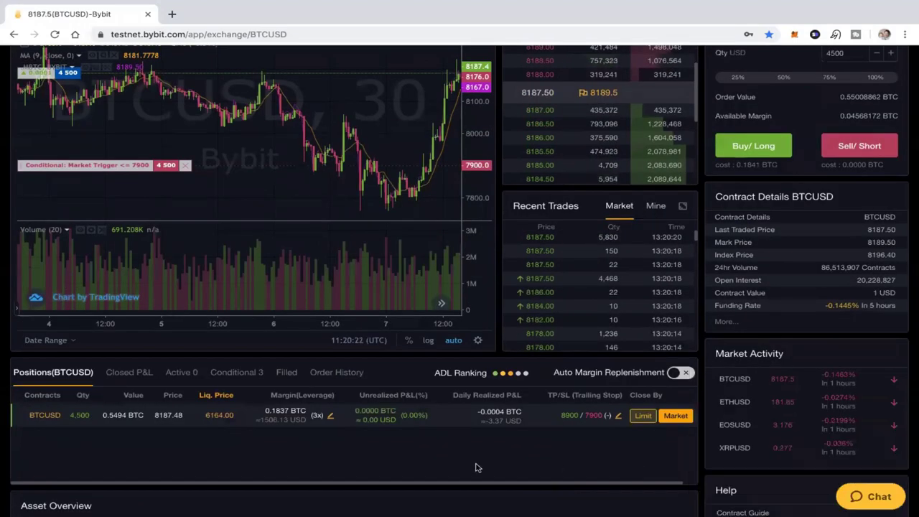
{"action": "scroll", "coordinate": [475, 467], "scroll_direction": "down", "scroll_amount": 1}
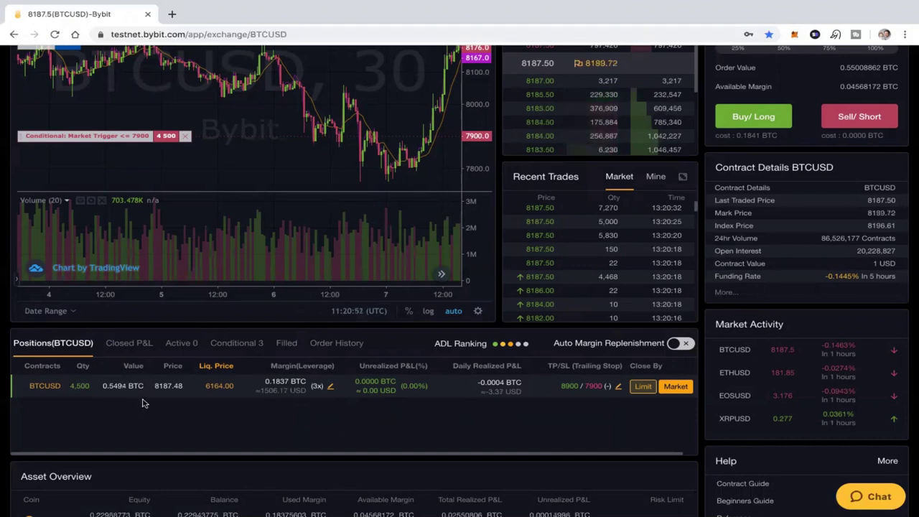
{"action": "double_click", "coordinate": [164, 388]}
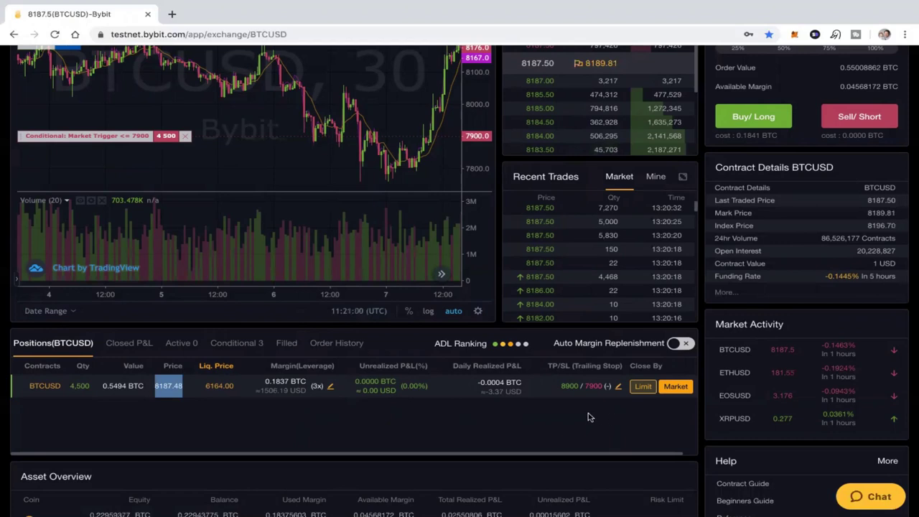
{"action": "scroll", "coordinate": [578, 428], "scroll_direction": "up", "scroll_amount": 1}
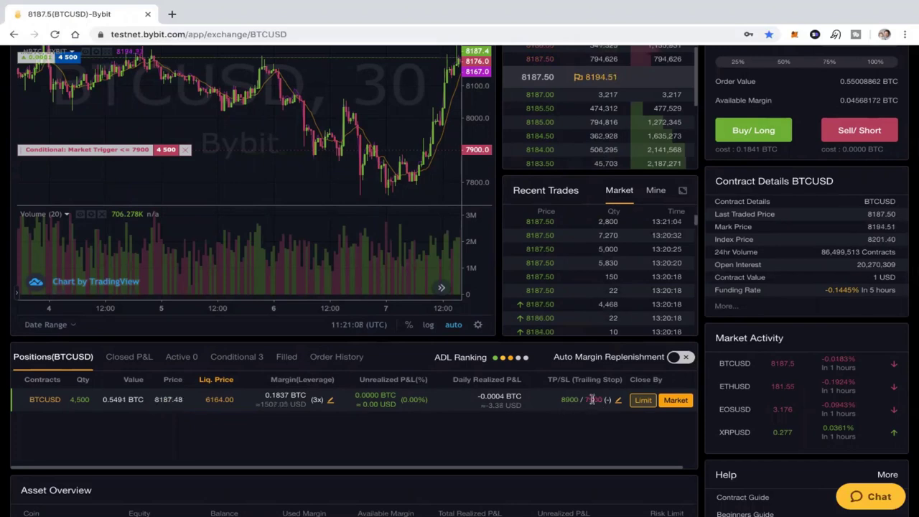
{"action": "triple_click", "coordinate": [592, 400]}
{"action": "left_click", "coordinate": [593, 421]}
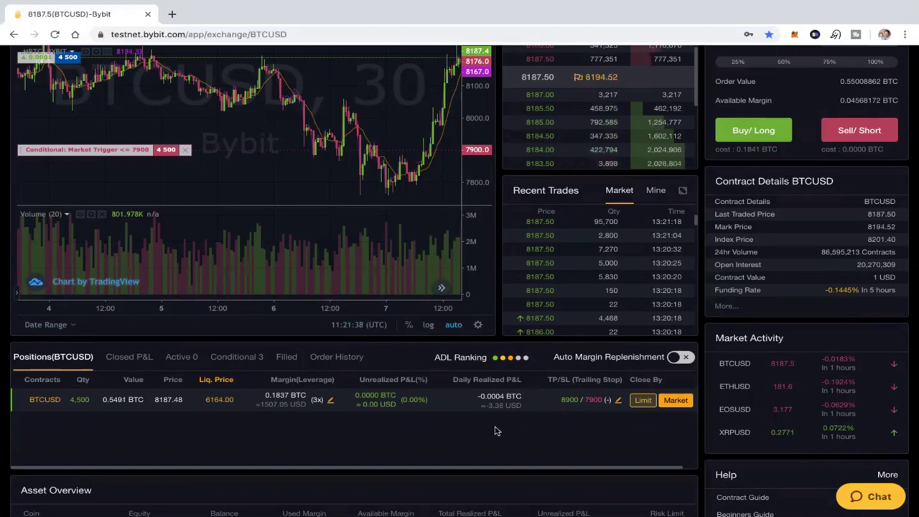
View the open position's take profit, stop loss and trailing stop settings, and leave them without saving
{"action": "scroll", "coordinate": [494, 431], "scroll_direction": "up", "scroll_amount": 2}
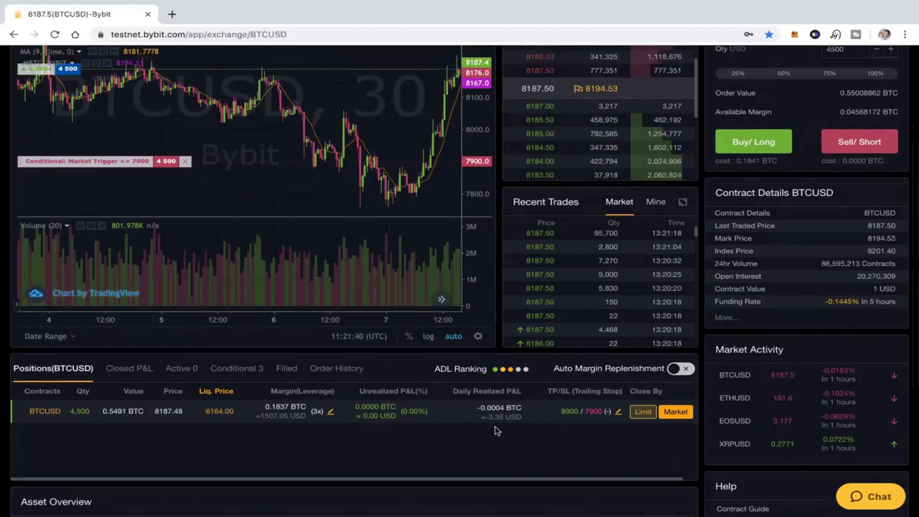
{"action": "scroll", "coordinate": [494, 427], "scroll_direction": "up", "scroll_amount": 1}
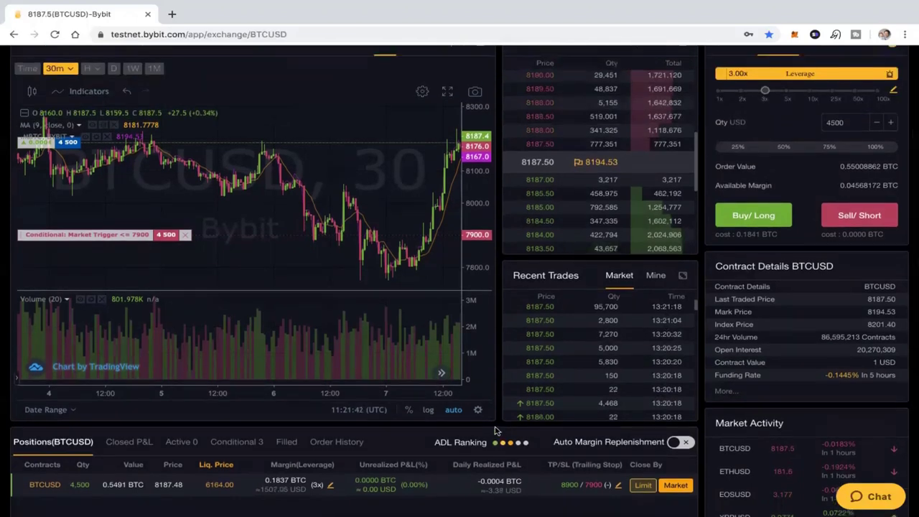
{"action": "scroll", "coordinate": [501, 386], "scroll_direction": "up", "scroll_amount": 1}
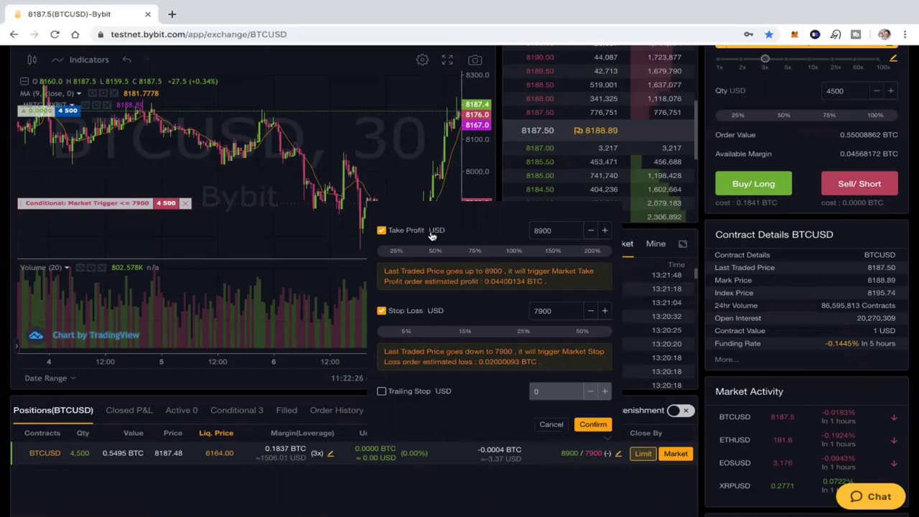
{"action": "left_click", "coordinate": [549, 425]}
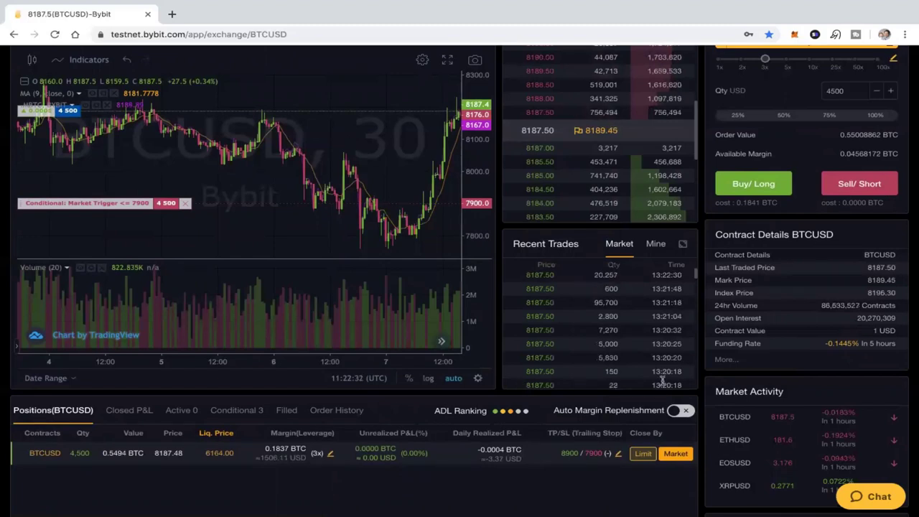
{"action": "scroll", "coordinate": [703, 363], "scroll_direction": "up", "scroll_amount": 1}
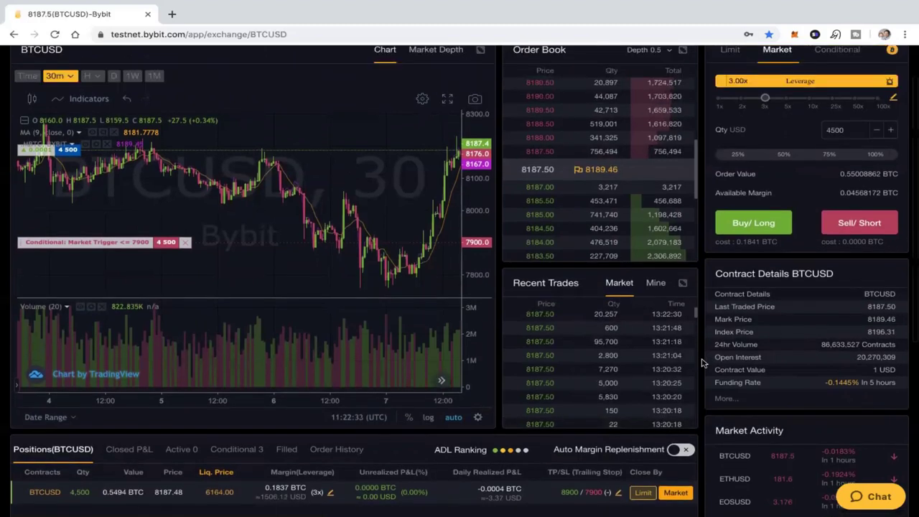
{"action": "scroll", "coordinate": [702, 363], "scroll_direction": "up", "scroll_amount": 1}
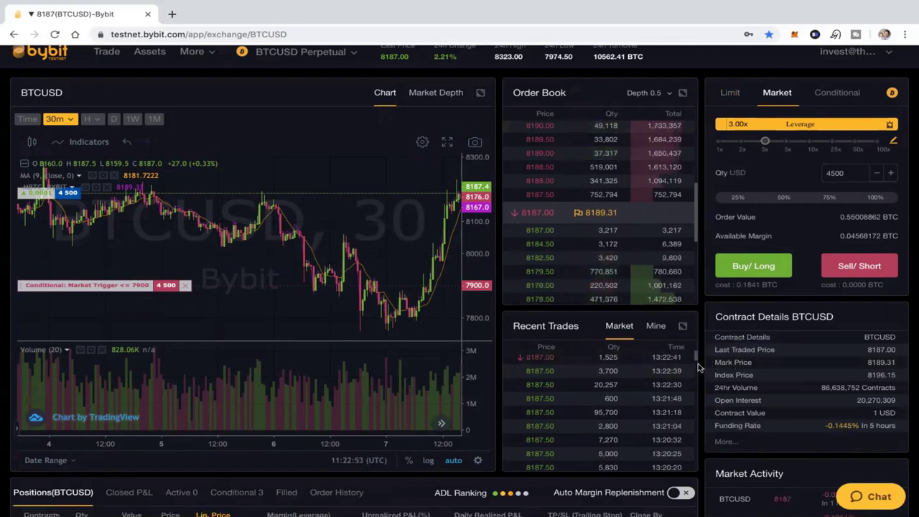
{"action": "scroll", "coordinate": [700, 367], "scroll_direction": "down", "scroll_amount": 1}
{"action": "scroll", "coordinate": [701, 368], "scroll_direction": "down", "scroll_amount": 1}
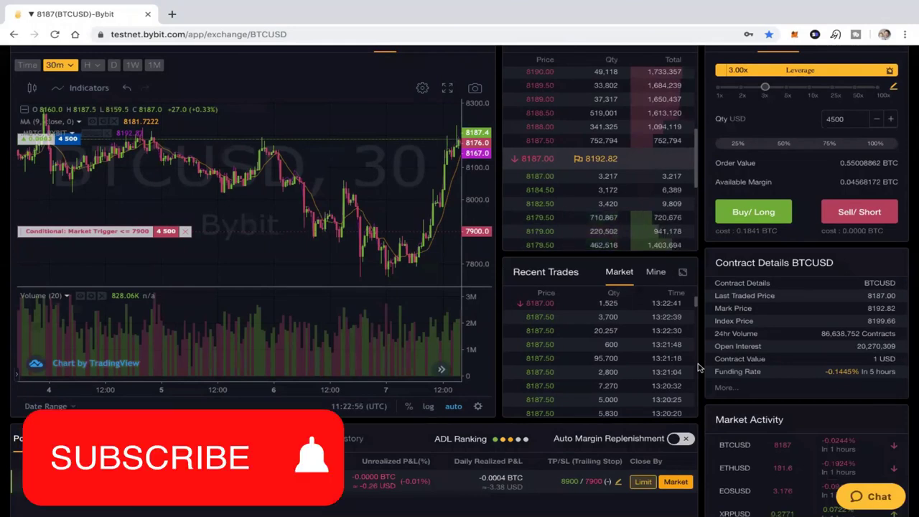